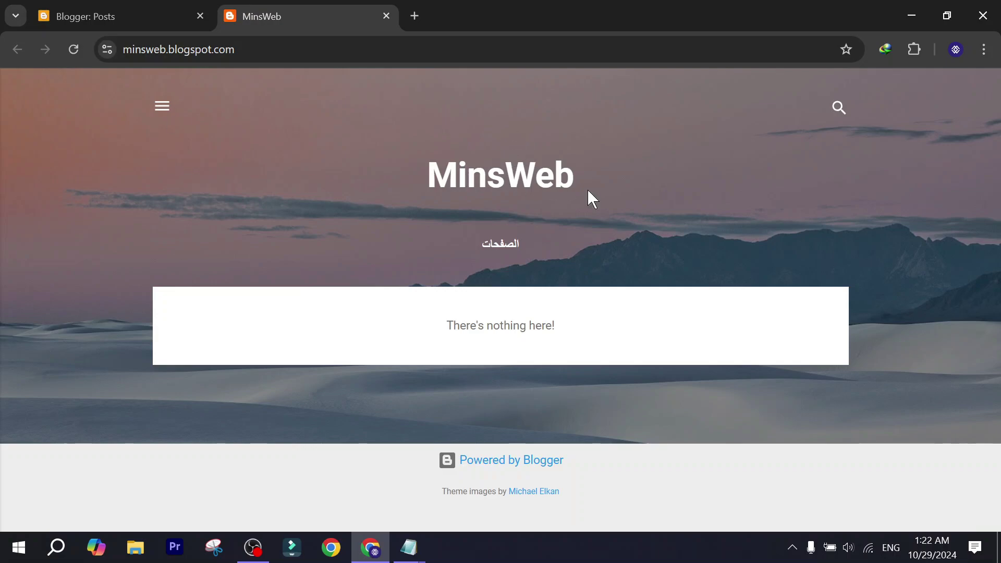
From the Theme page, choose Edit HTML under the Customize dropdown to open the Contempo Light template code.
drag(595, 183, 267, 186)
click(358, 249)
click(89, 10)
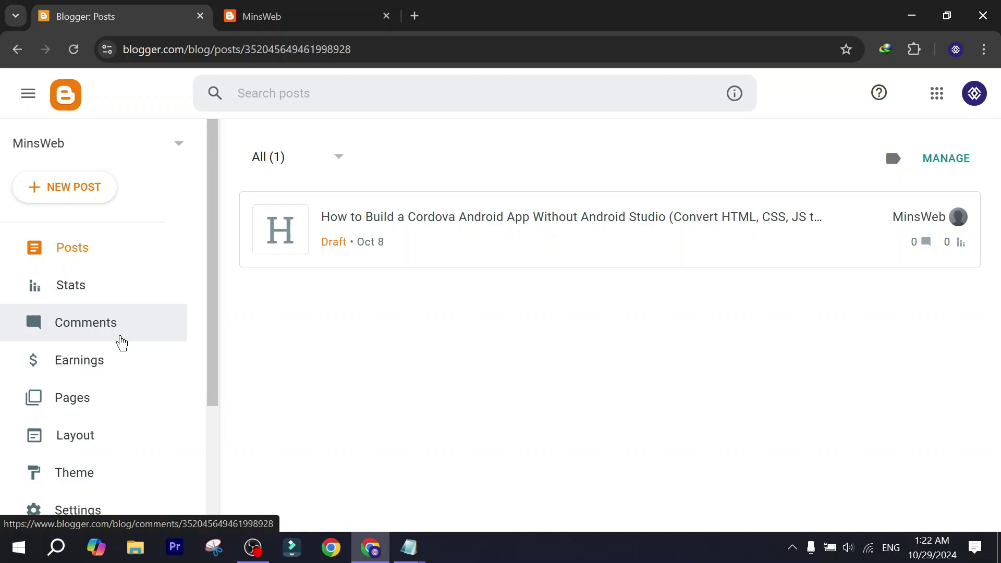
scroll(109, 368, down, 1)
click(88, 413)
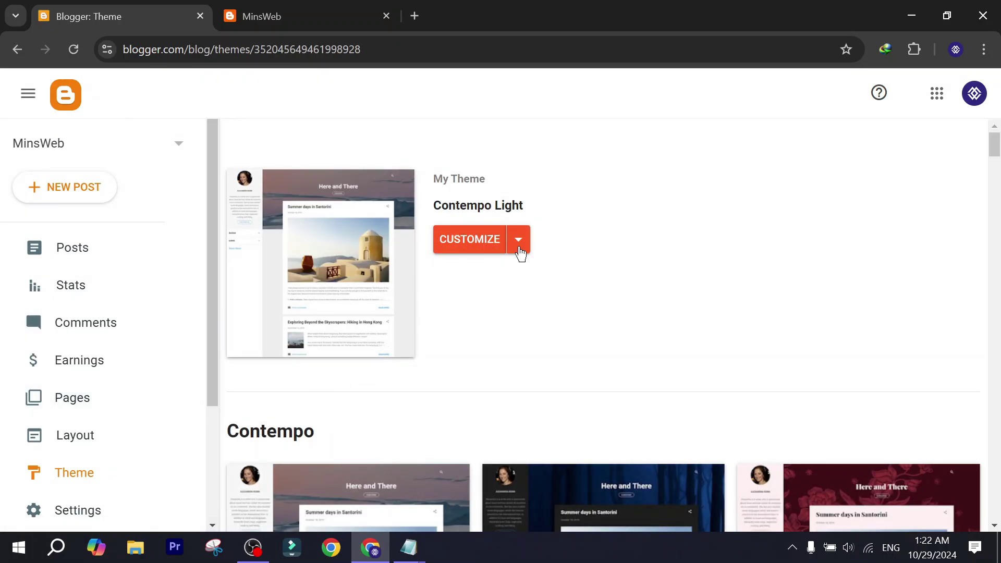
click(519, 249)
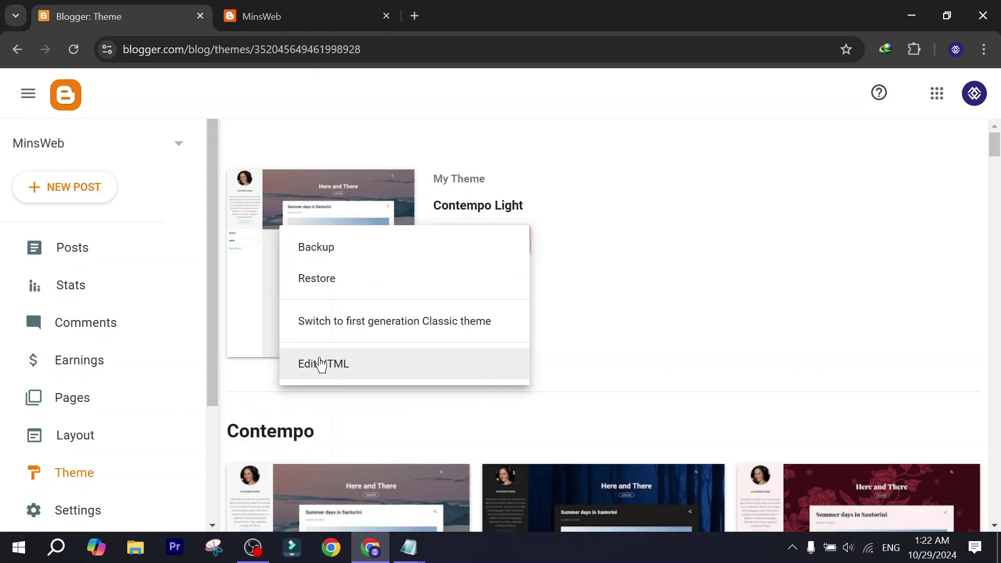
click(321, 366)
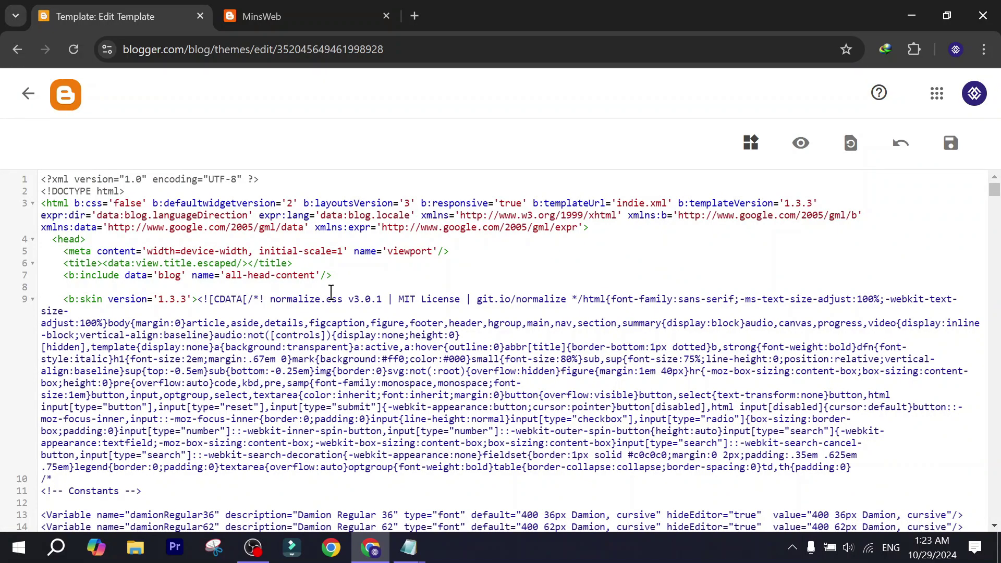
Delete the existing theme code, paste the 15-line cleaning template from Notepad and save it.
key(ctrl+a)
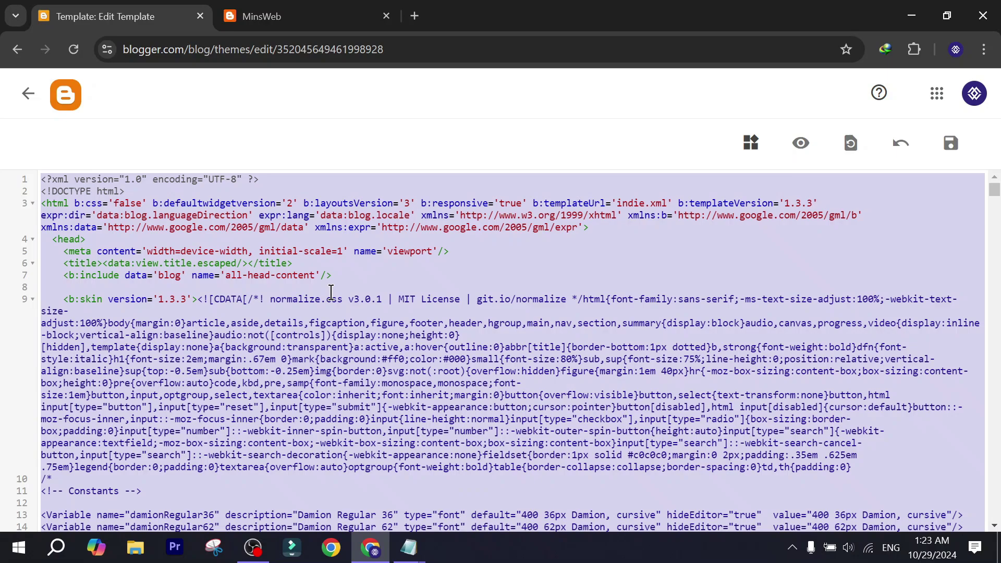
key(Delete)
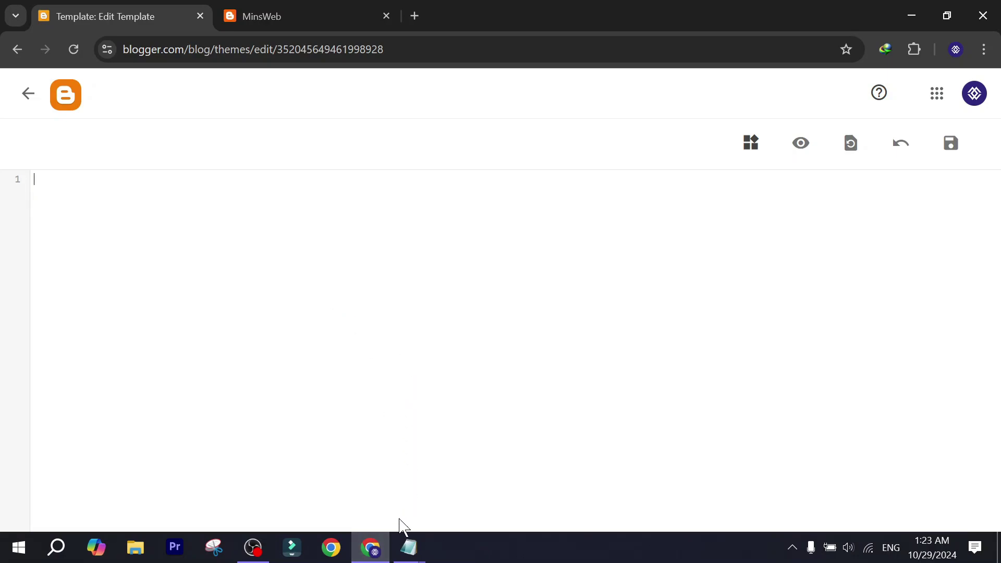
click(409, 546)
mouse_move(409, 547)
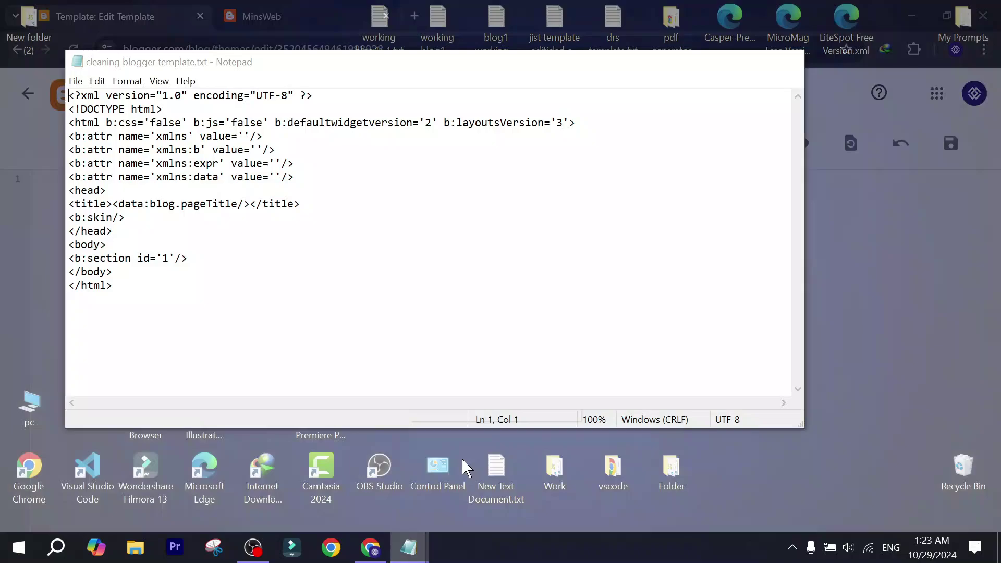
click(462, 461)
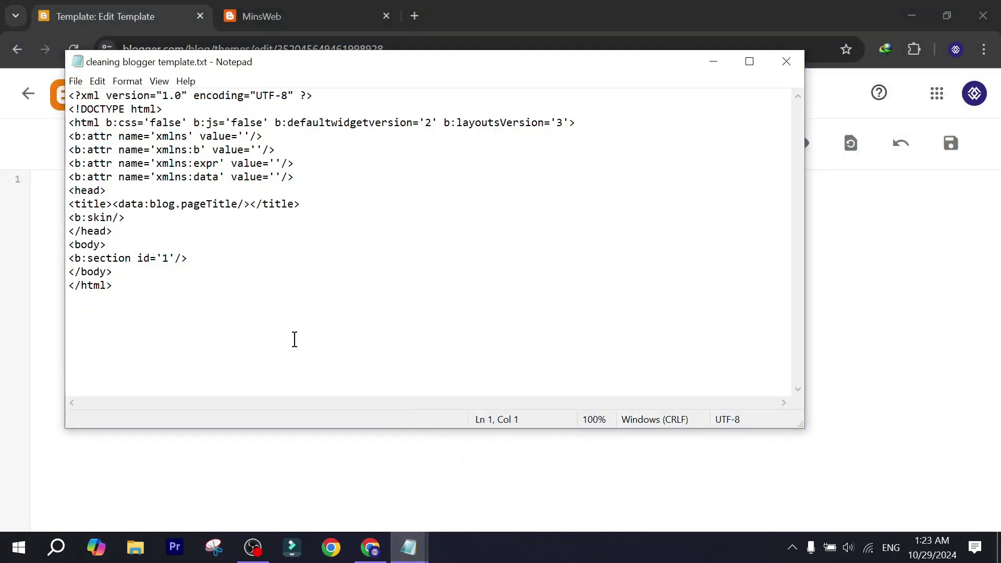
click(199, 264)
key(ctrl+a)
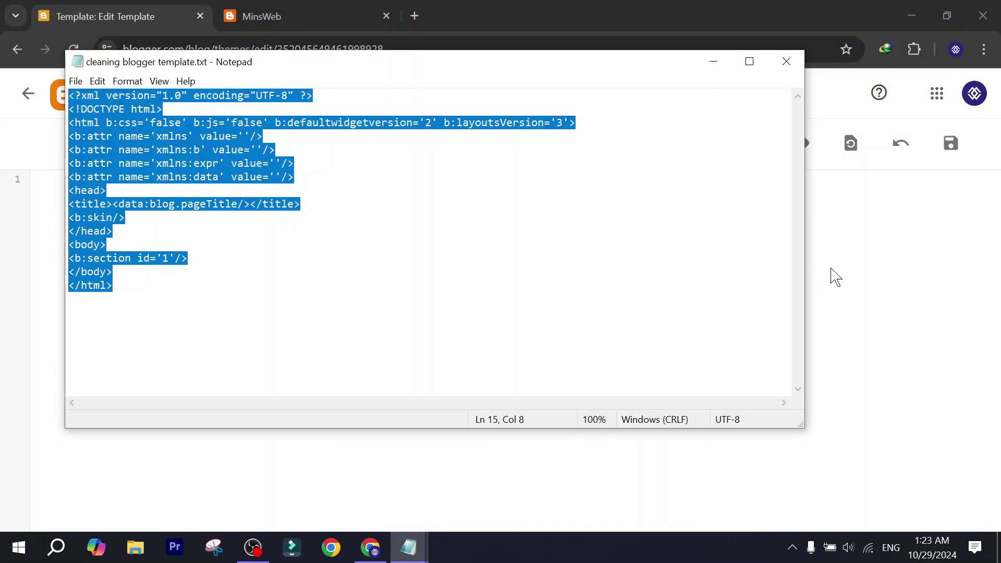
click(911, 253)
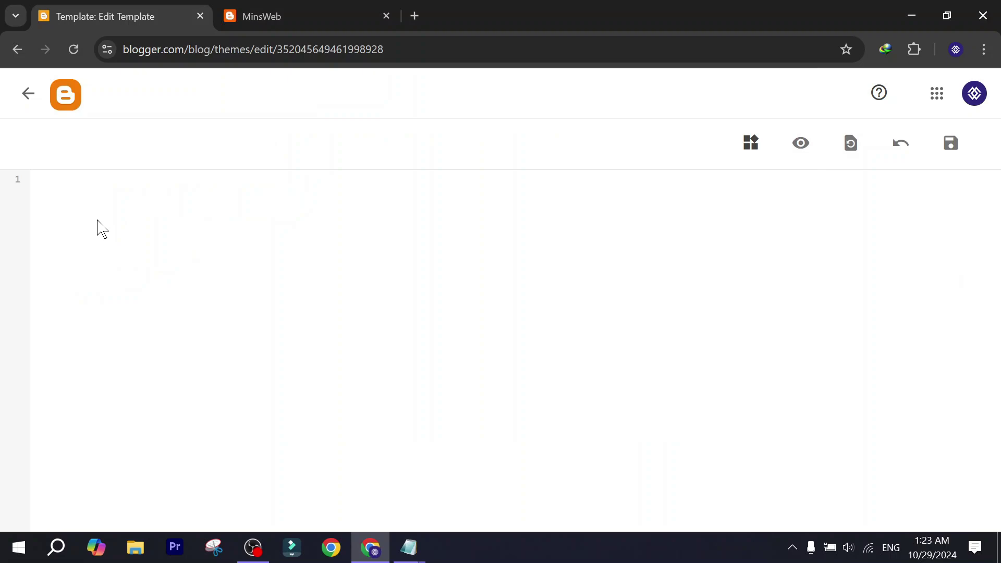
text(<?xml version="1.0" encoding="UTF-8" ?> <!DOCTYPE html> <html b:css='false' b:js='false' b:defaultwidgetversion='2' b:layoutsVersion='3'> <b:attr name='xmlns' value=''/> <b:attr name='xmlns:b' value=''/> <b:attr name='xmlns:expr' value=''/> <b:attr name='xmlns:data' value=''/> <head> <title><data:blog.pageTitle/></title> <b:skin/> </head> <body> <b:section id='1'/> </body> </html>)
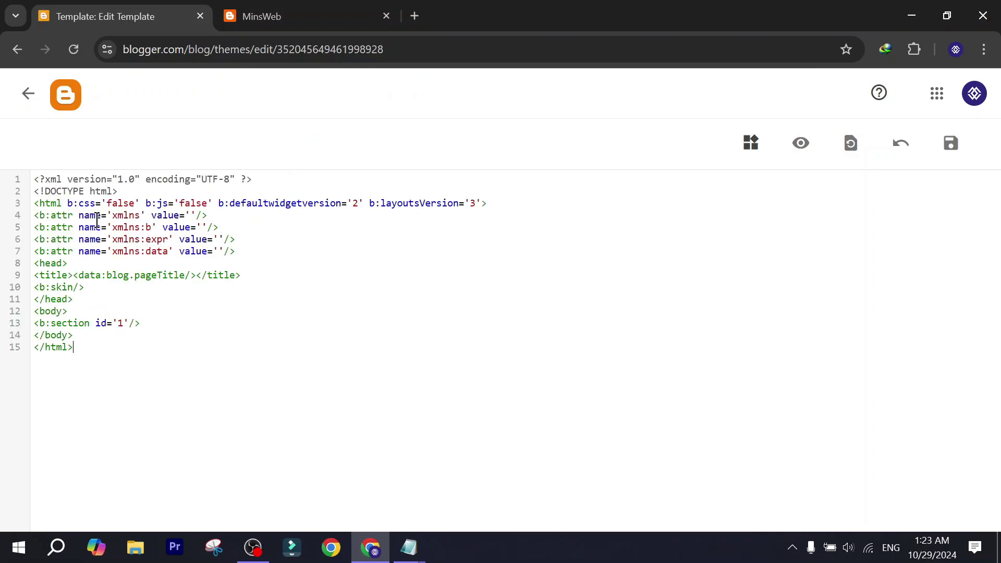
click(951, 143)
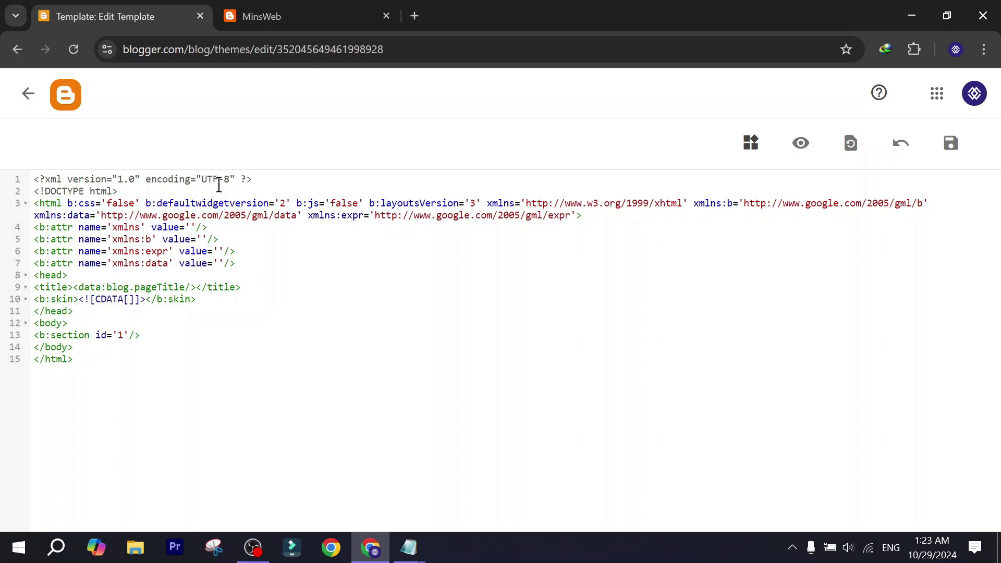
Reload the MinsWeb blog, then delete all of the cleaned template code from the editor.
click(275, 11)
key(ctrl+a)
key(Delete)
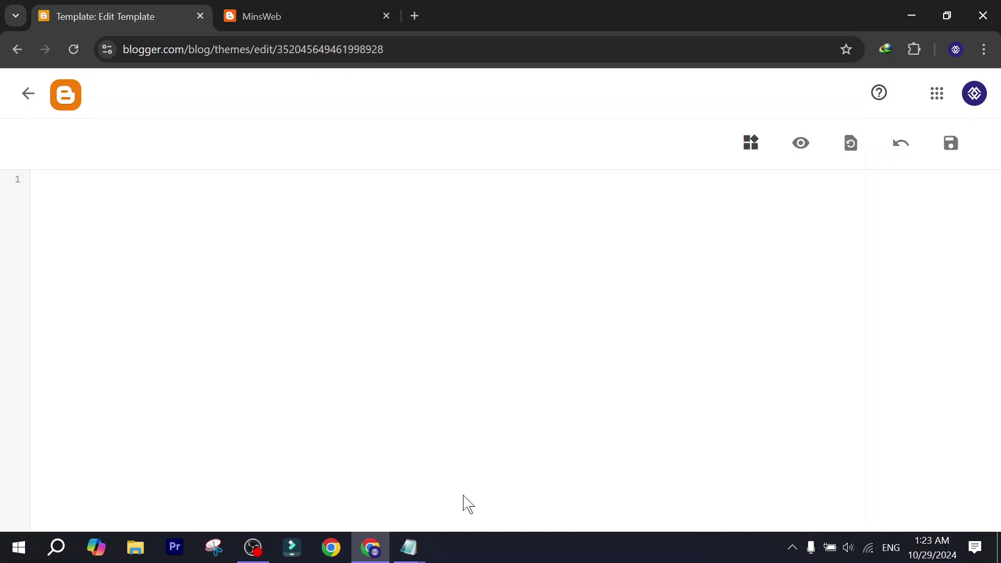
Paste the full custom template from template.txt into the empty editor and save it.
click(408, 548)
click(346, 489)
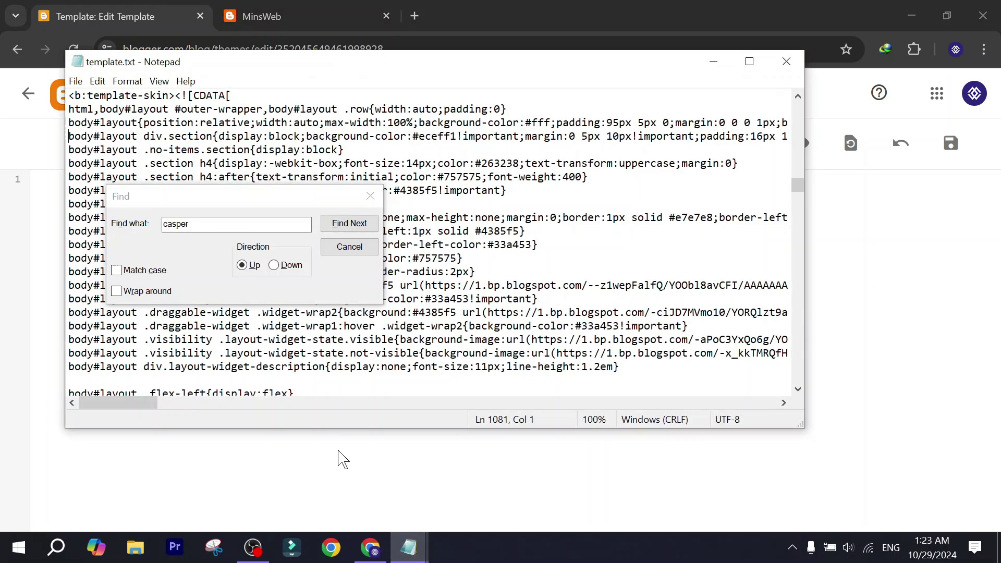
click(381, 197)
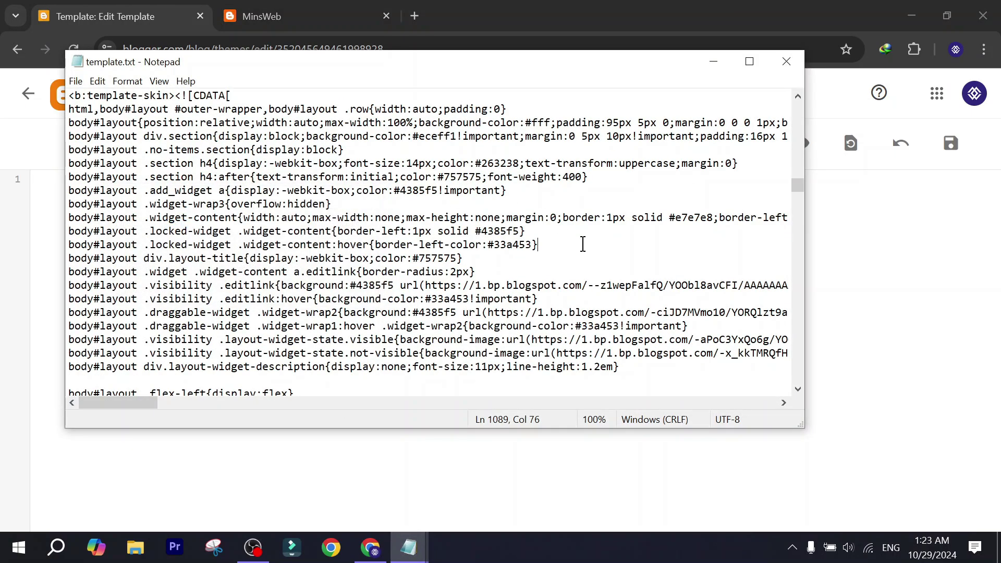
key(ctrl+a)
click(848, 261)
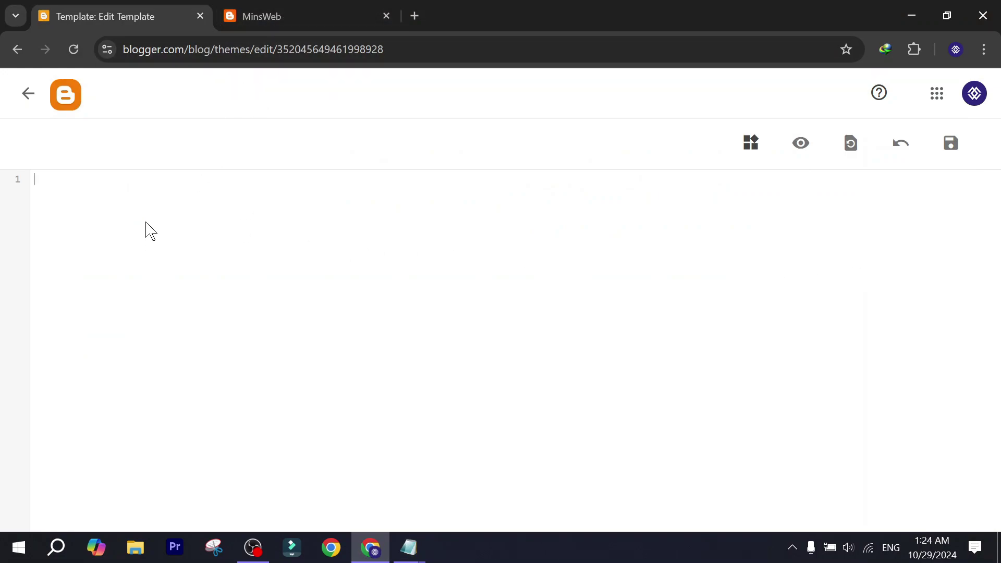
key(ctrl+v)
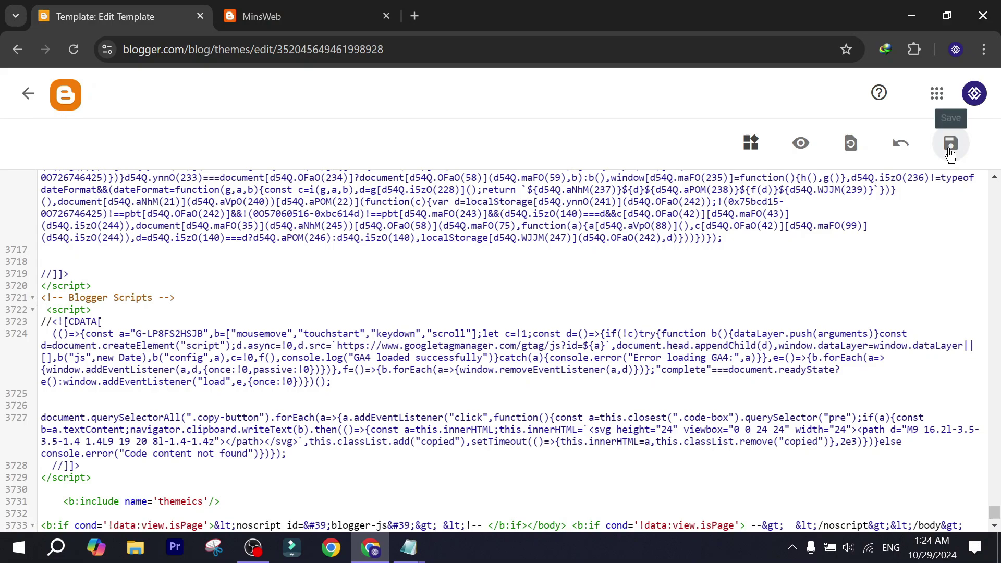
click(950, 142)
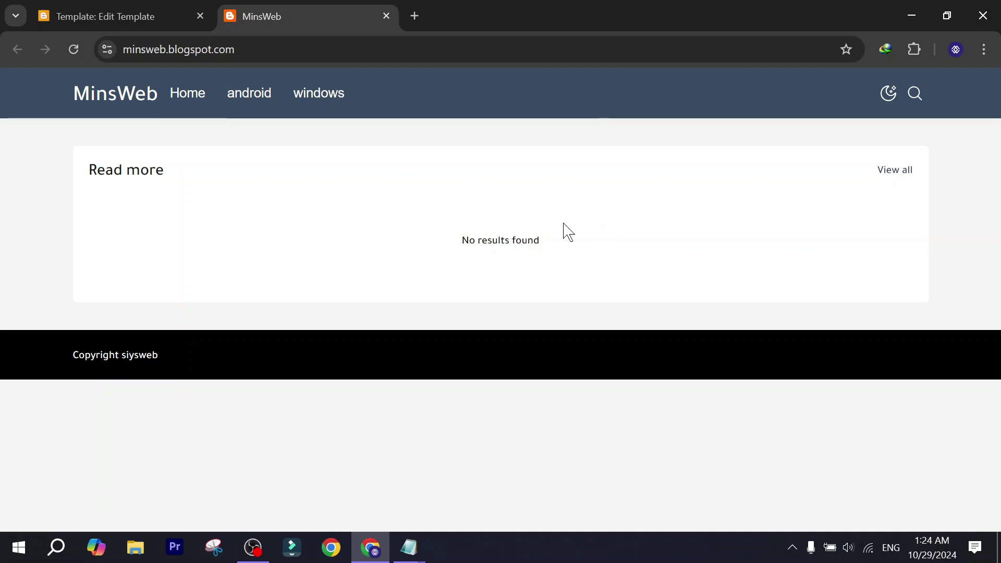
Return from the MinsWeb tab to the code editor and go back to the Theme page.
click(148, 9)
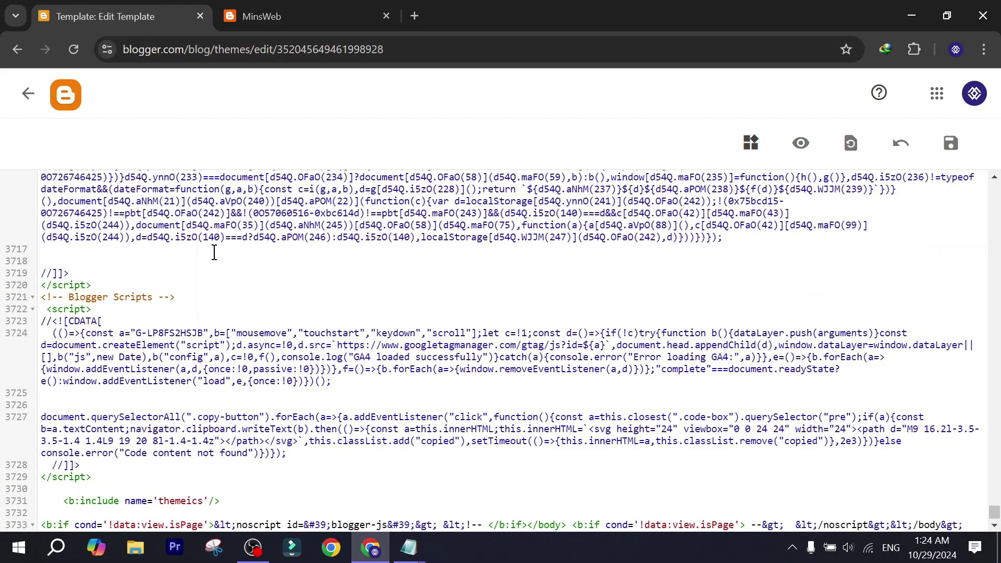
click(28, 93)
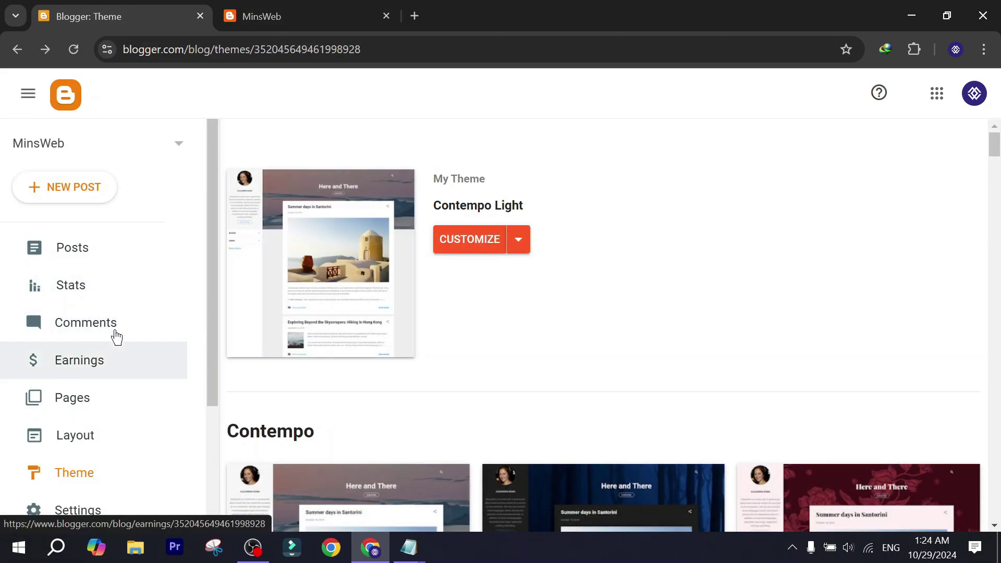
scroll(134, 380, down, 2)
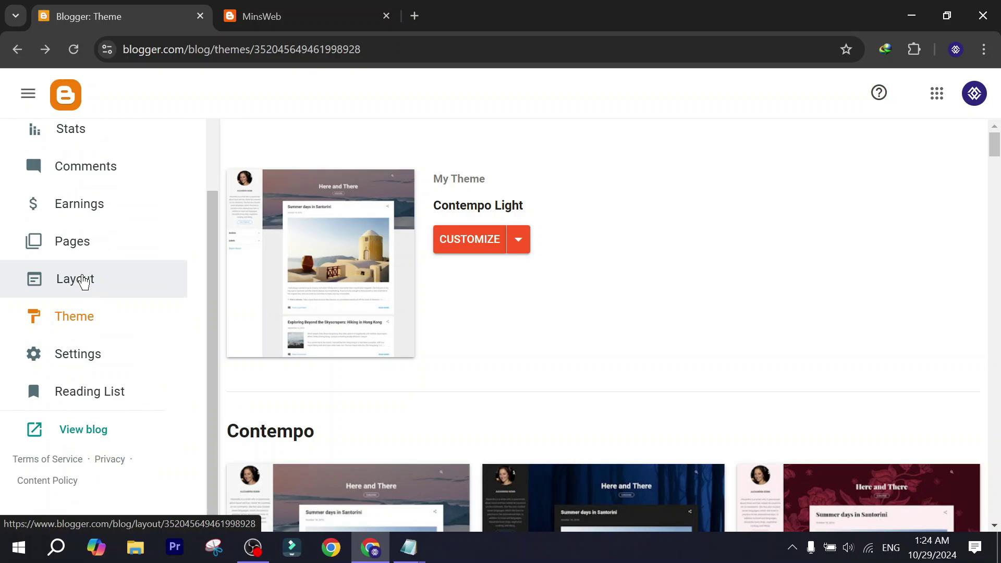
Open the Layout page, check the MinsWeb homepage's new menu, and return to Layout.
click(81, 278)
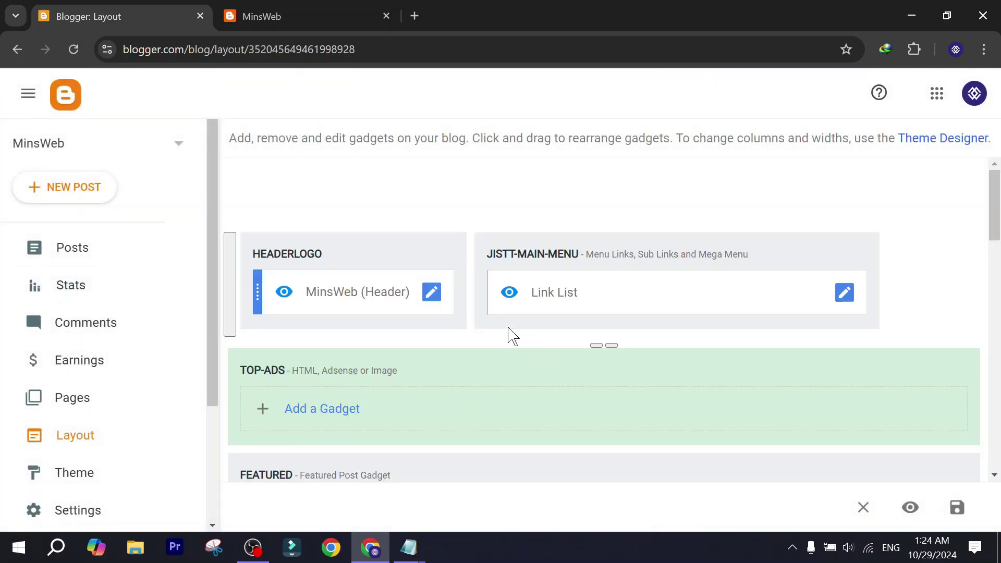
scroll(355, 374, down, 1)
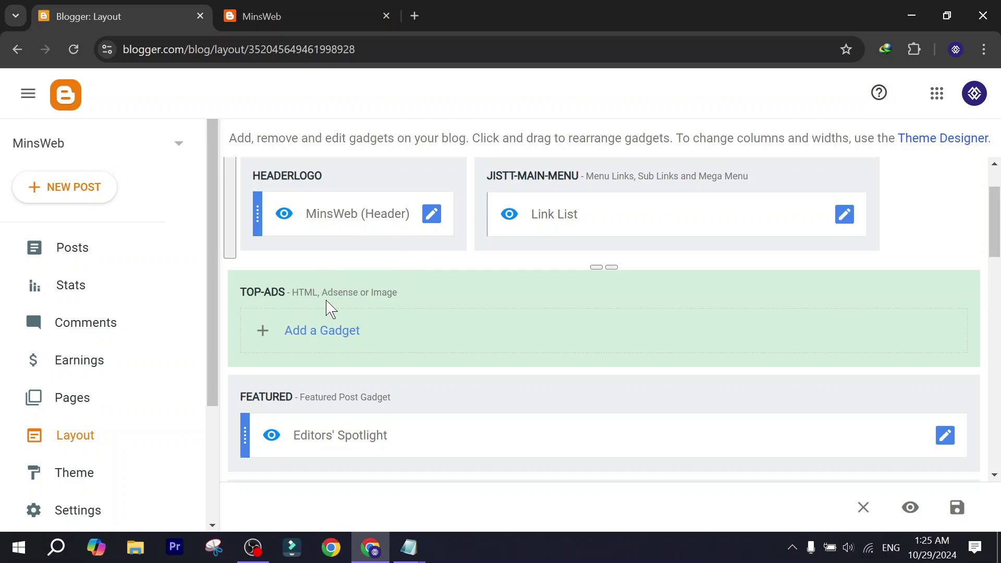
scroll(329, 307, down, 1)
scroll(328, 313, up, 1)
scroll(380, 275, up, 1)
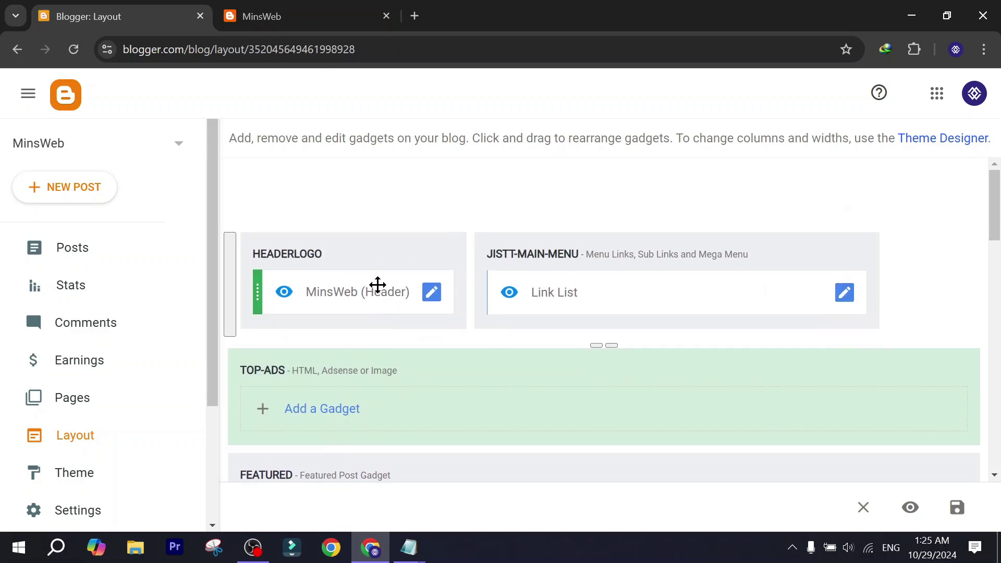
click(292, 11)
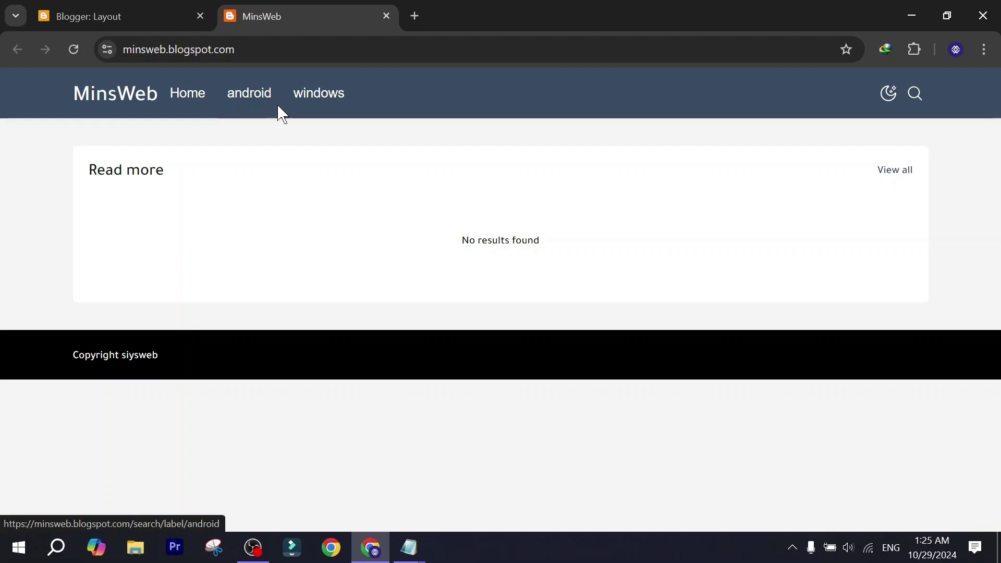
click(124, 12)
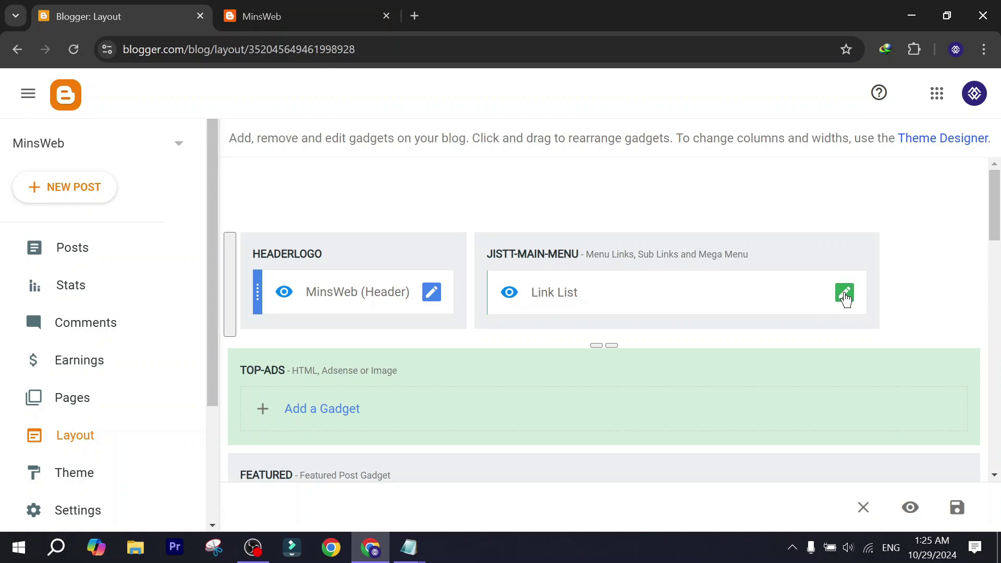
In the main menu Link List, rename the android link to tech pointing at /search/label/tech and save.
click(845, 294)
scroll(480, 352, down, 3)
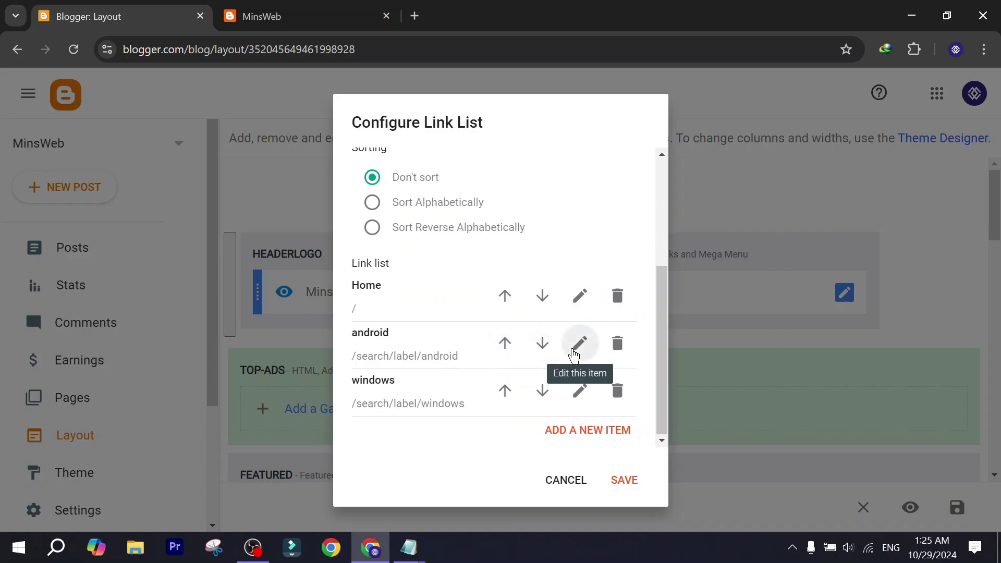
click(579, 343)
scroll(403, 393, down, 1)
drag(446, 282, 250, 284)
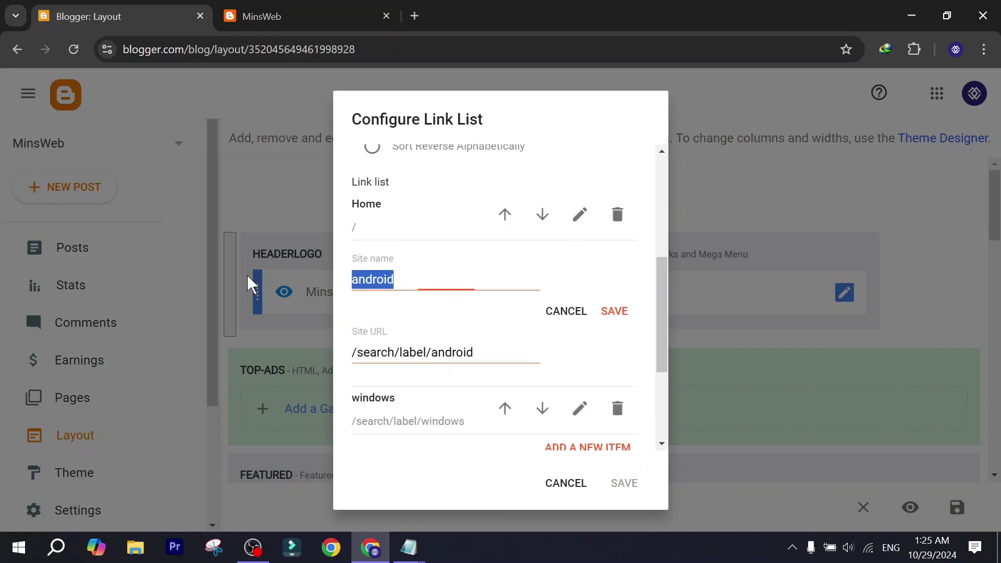
text(tech)
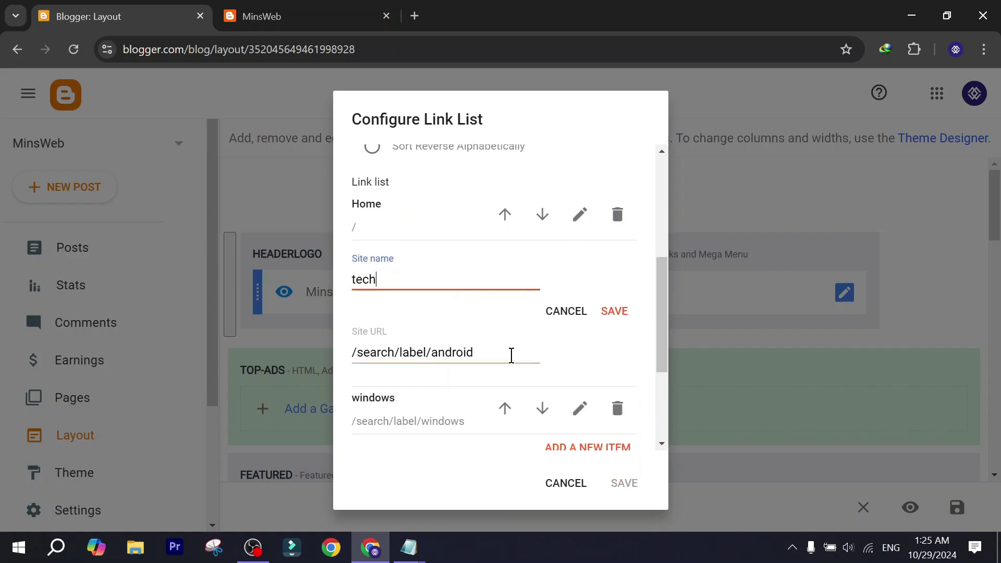
drag(494, 356, 268, 369)
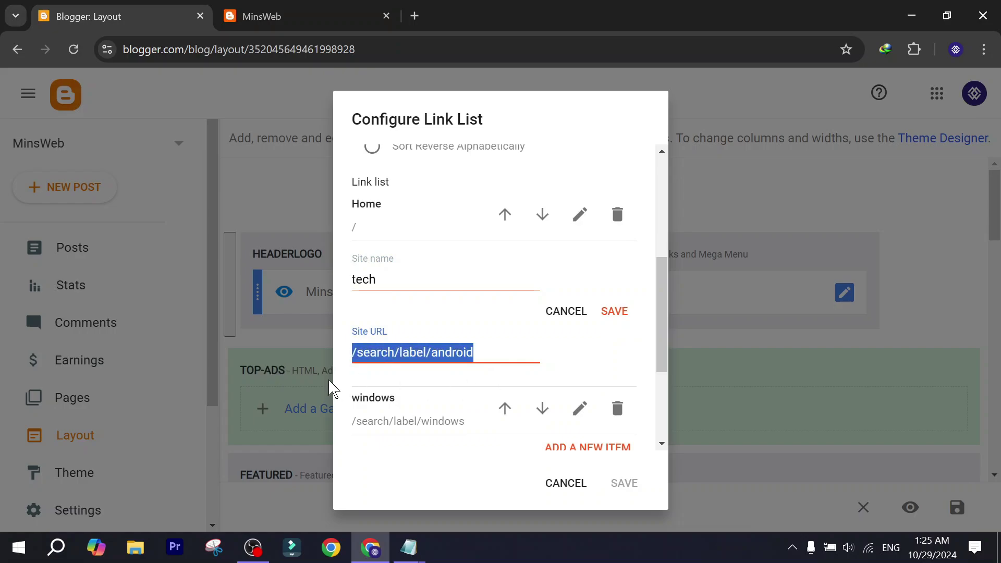
key(BackSpace)
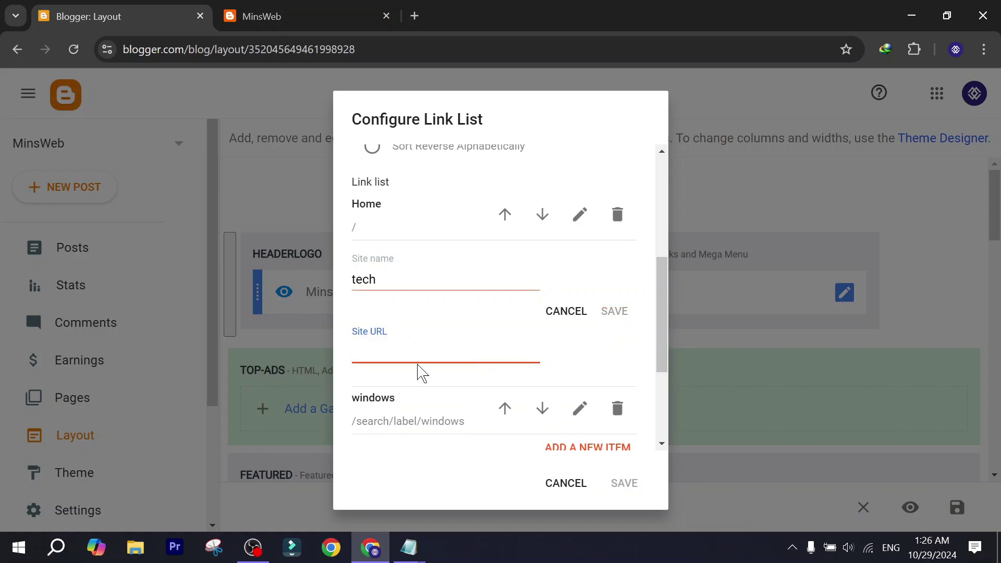
key(ctrl+z)
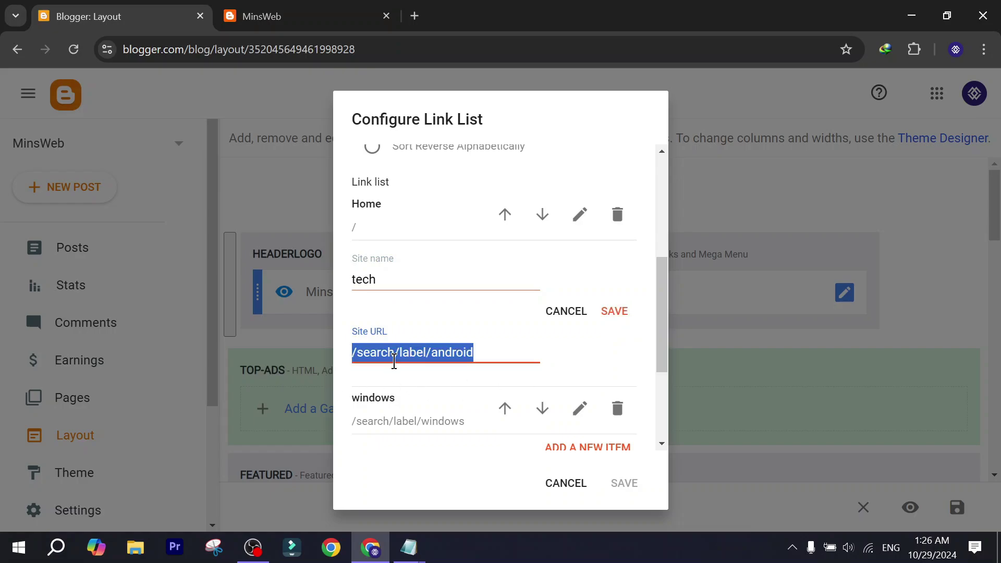
double_click(486, 358)
text(tech)
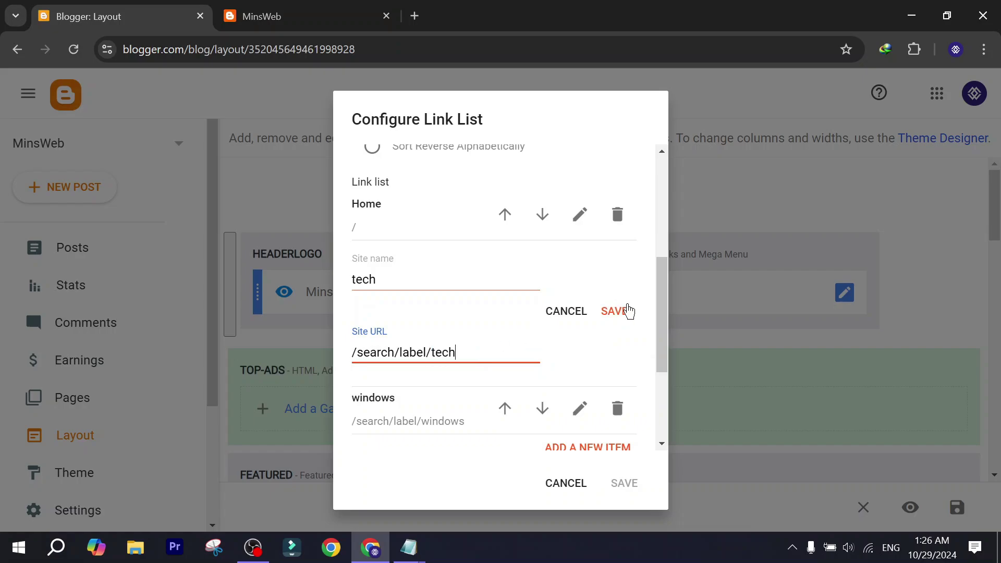
click(614, 311)
click(624, 482)
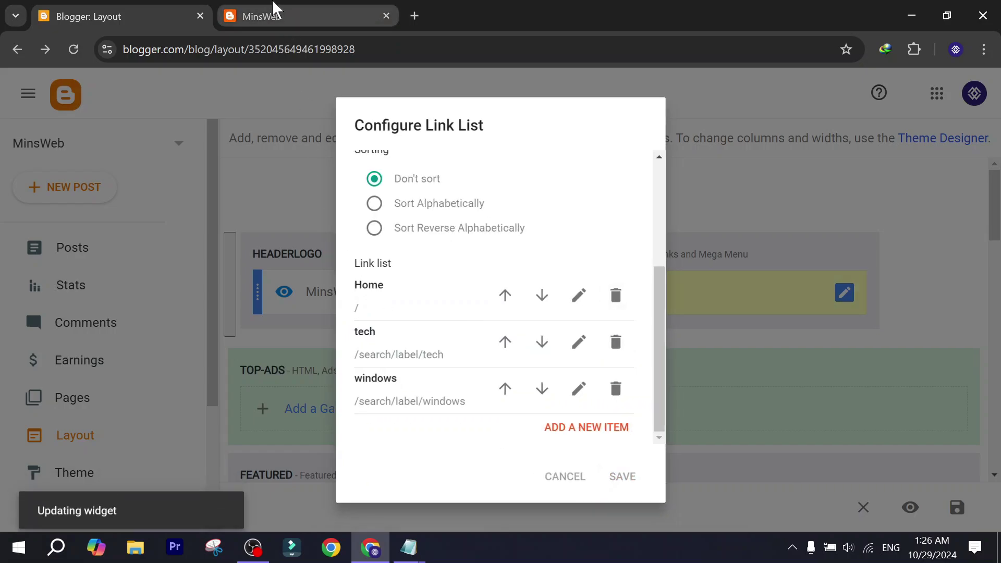
Reload the live MinsWeb blog to confirm the menu shows Home, tech and windows.
click(270, 16)
click(73, 52)
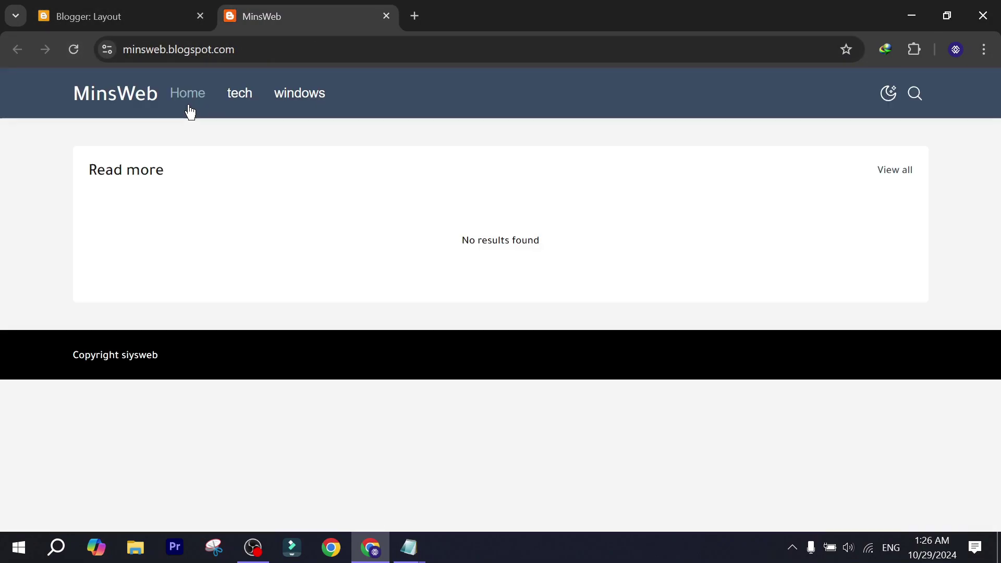
From Theme > Customize, go to Advanced and select the Header section settings.
click(43, 14)
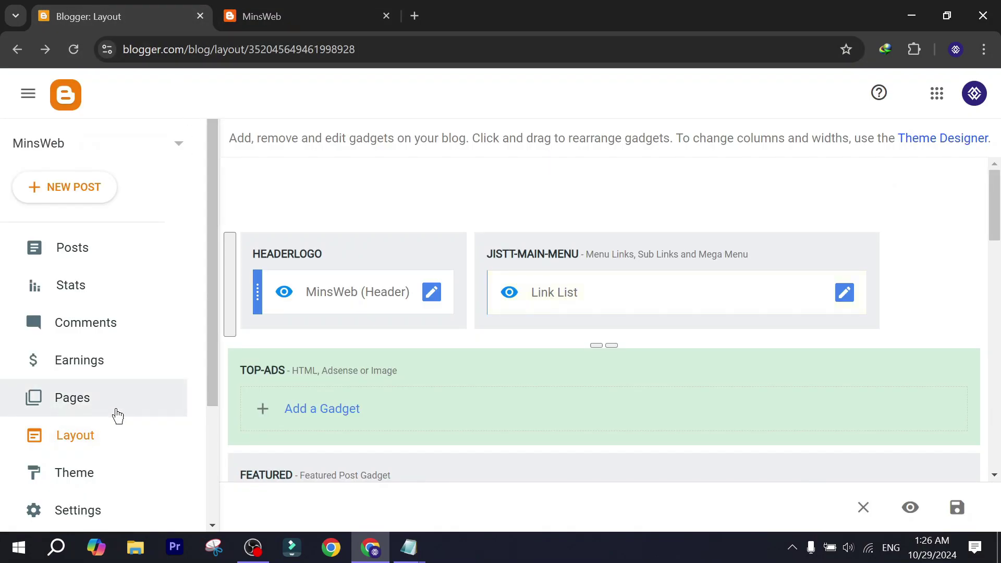
click(74, 475)
click(474, 240)
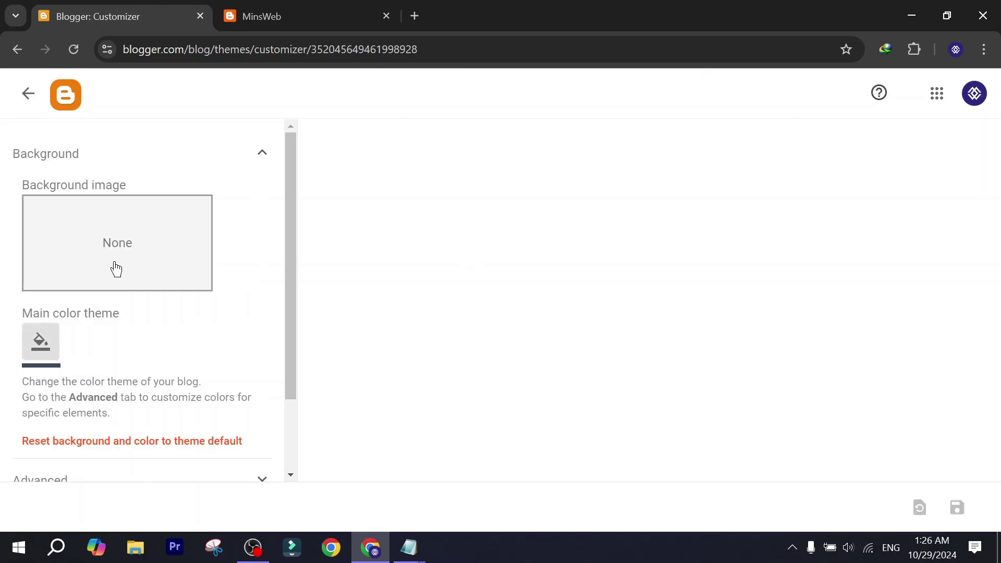
scroll(114, 271, down, 2)
click(135, 392)
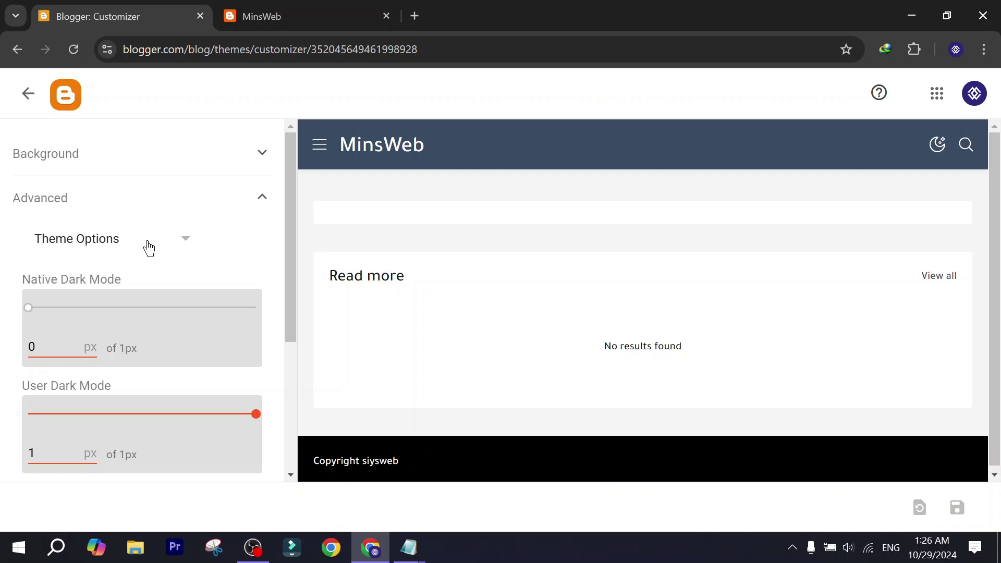
click(149, 248)
scroll(122, 313, down, 1)
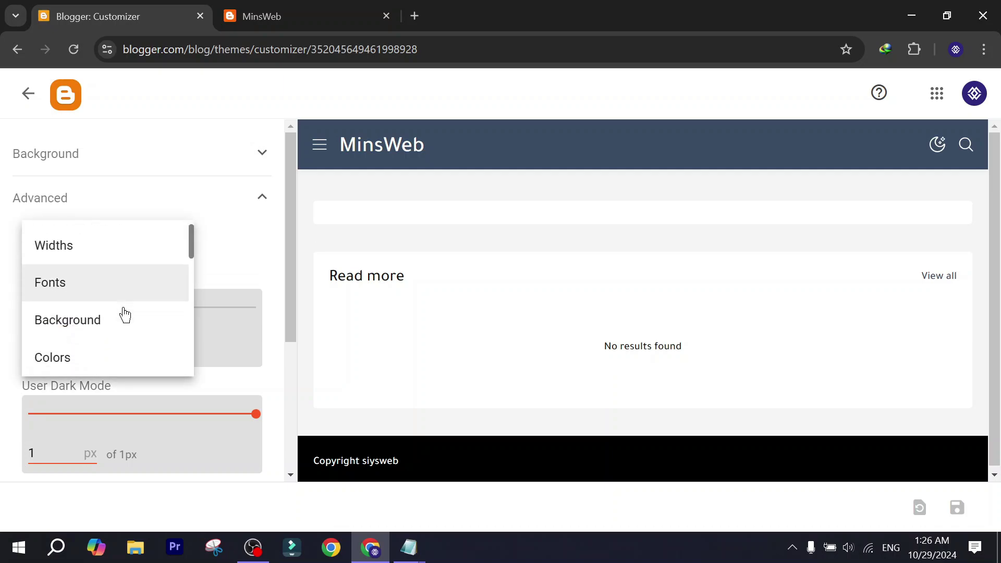
scroll(120, 318, down, 3)
scroll(109, 277, down, 3)
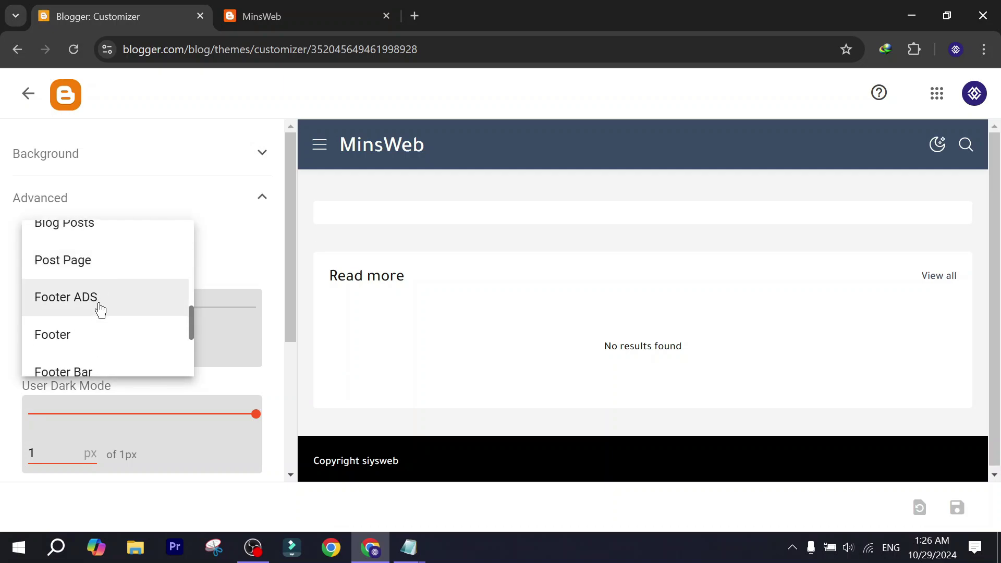
scroll(104, 287, down, 1)
scroll(106, 313, up, 4)
scroll(107, 321, up, 1)
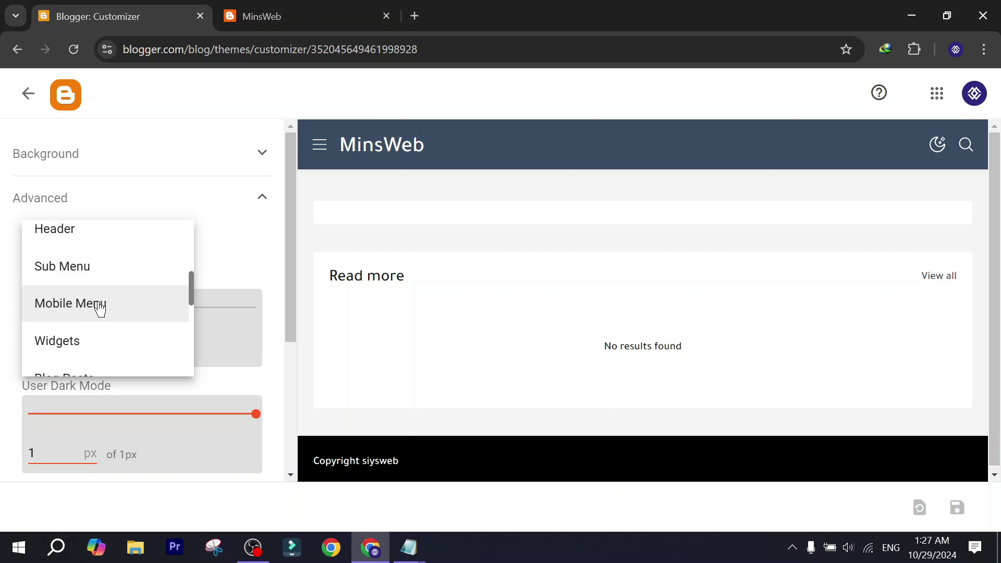
scroll(97, 293, up, 3)
scroll(87, 308, up, 1)
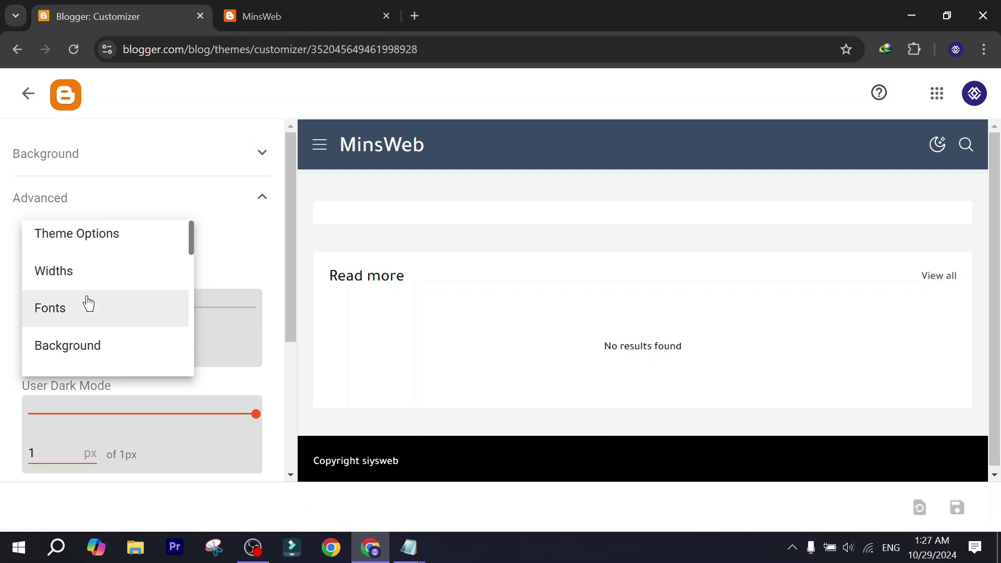
scroll(87, 299, down, 1)
scroll(117, 316, down, 2)
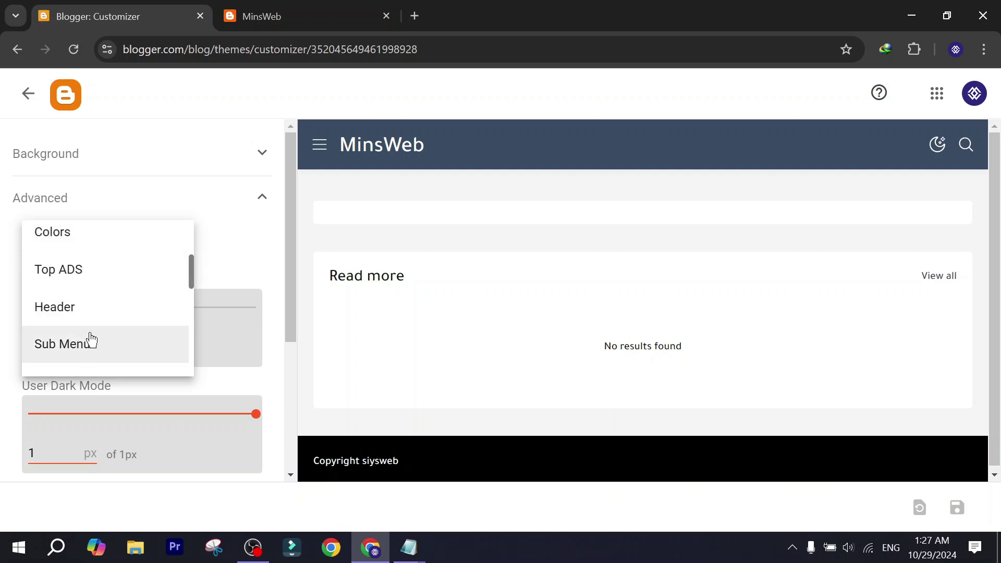
click(94, 311)
scroll(103, 223, down, 2)
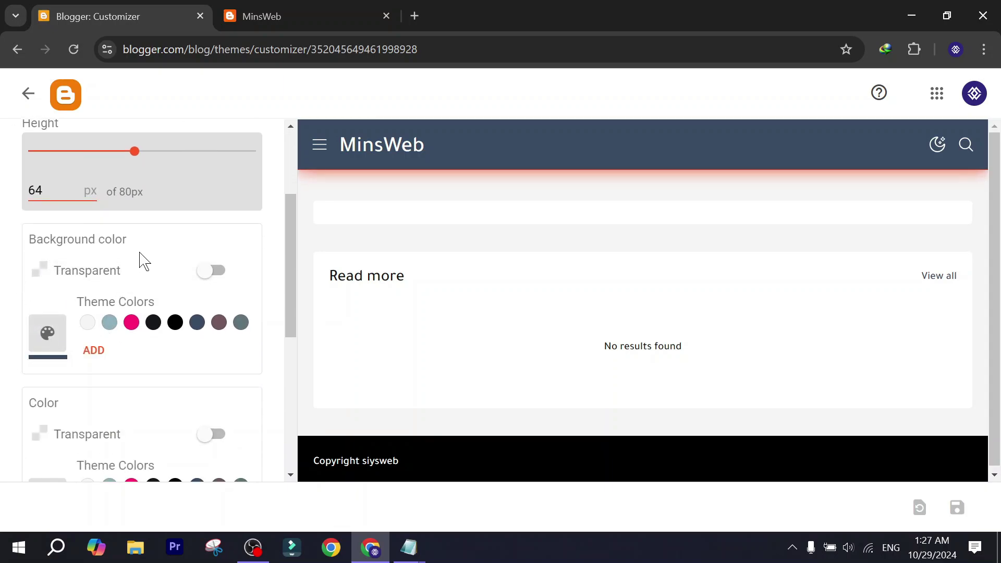
Preview several Theme Colors swatches as the header background, then choose ADD for a custom colour.
click(110, 323)
click(131, 323)
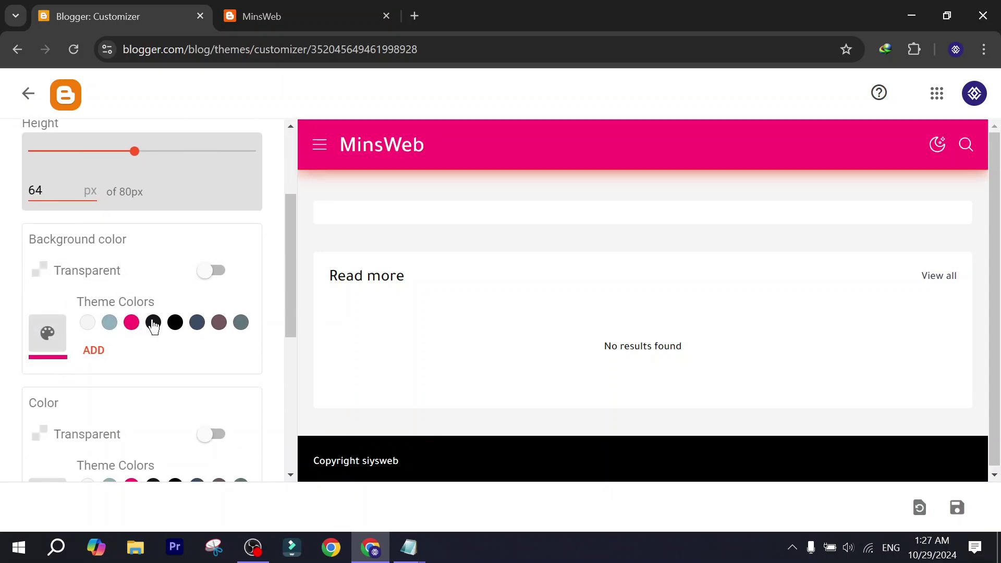
click(175, 323)
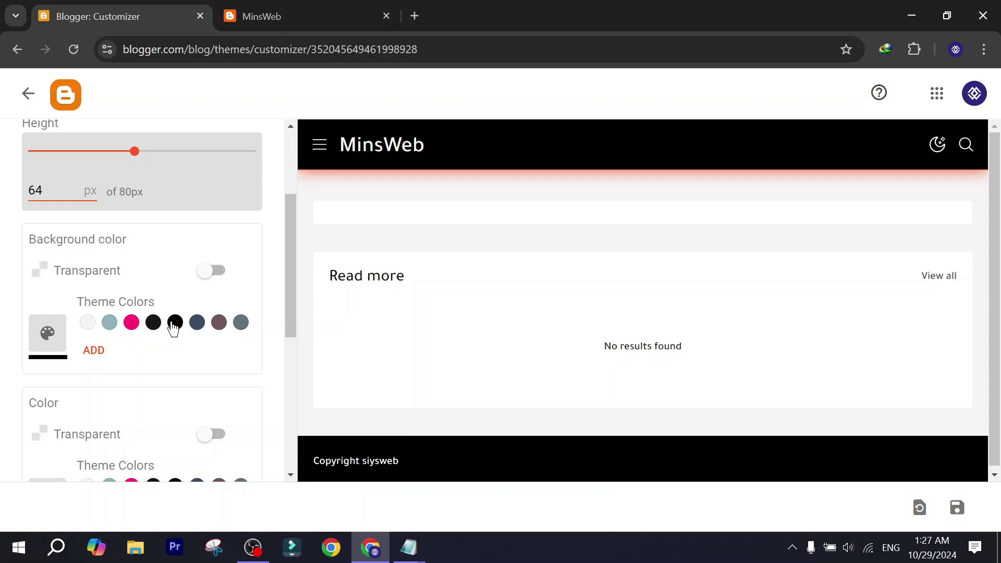
click(242, 323)
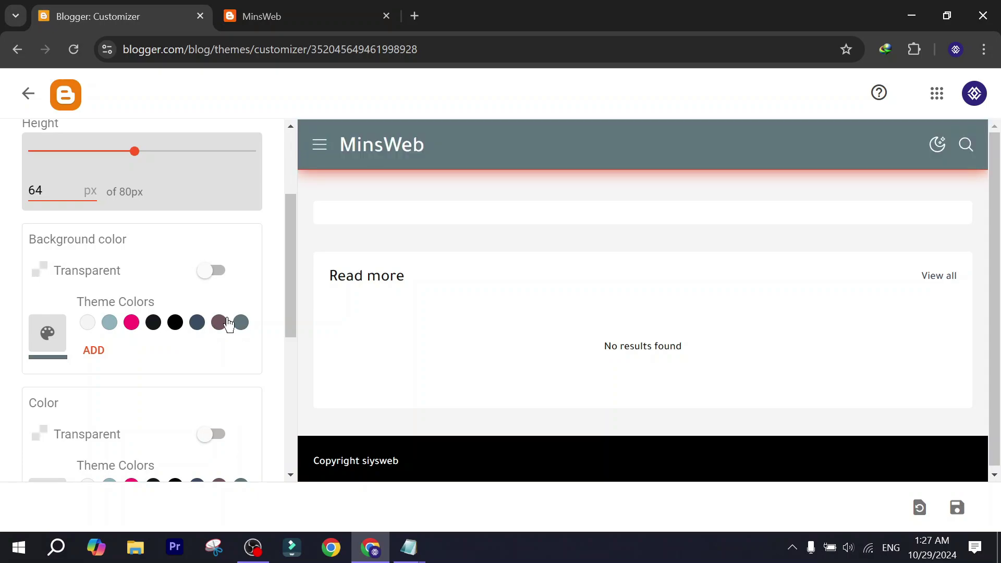
click(219, 322)
click(94, 351)
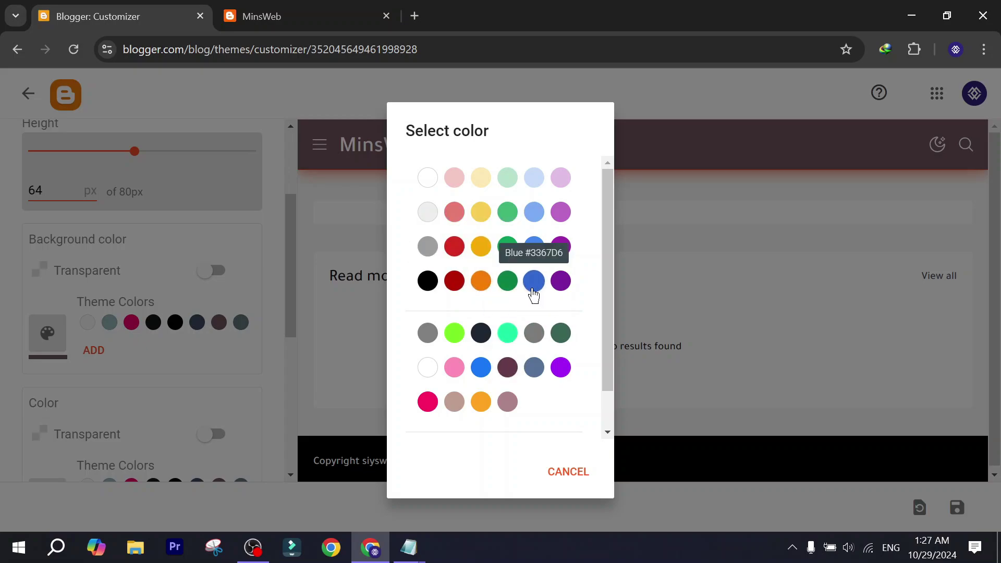
scroll(534, 289, down, 1)
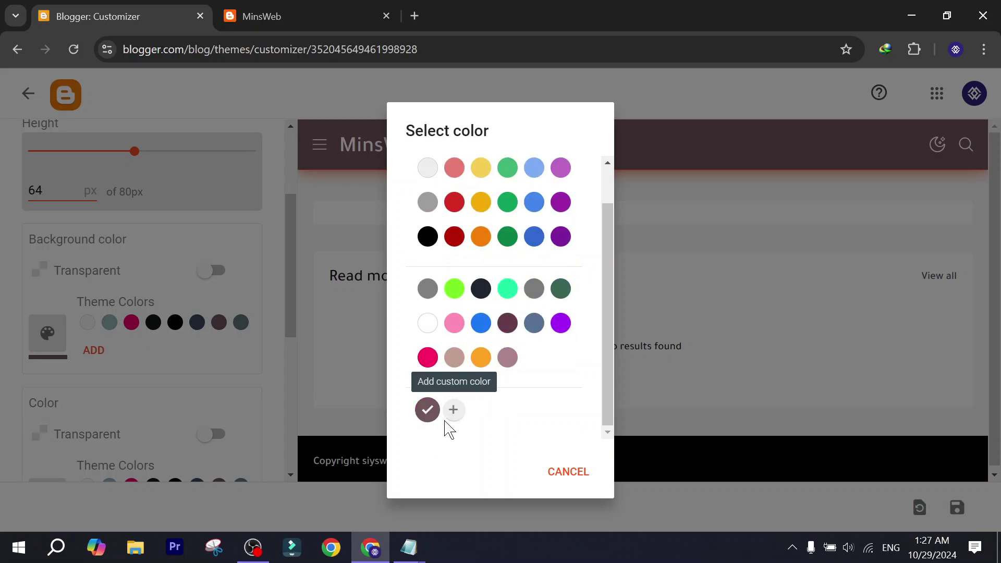
Define a fully saturated custom violet #2c0094 and save it as the header background.
click(454, 412)
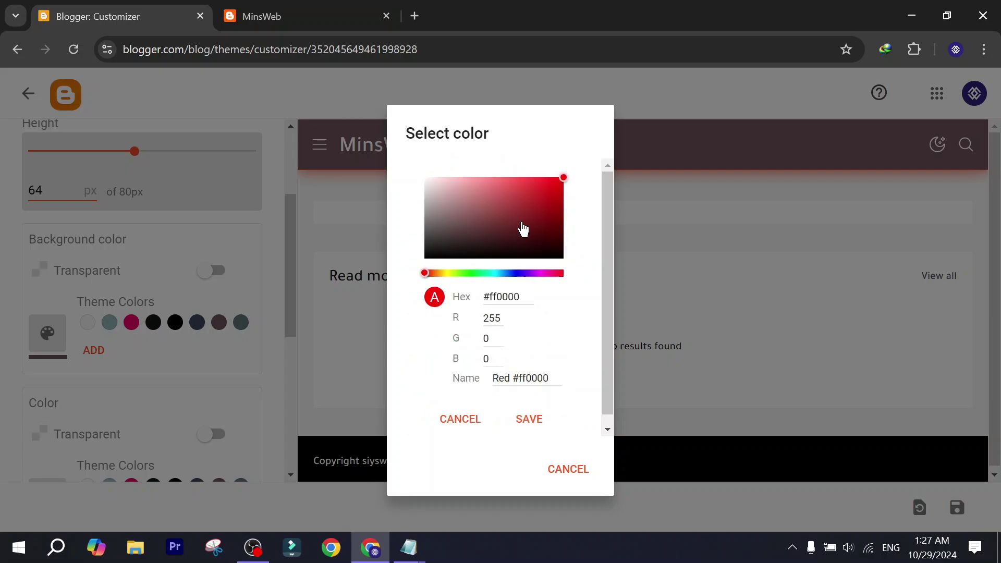
click(505, 273)
drag(553, 212, 572, 211)
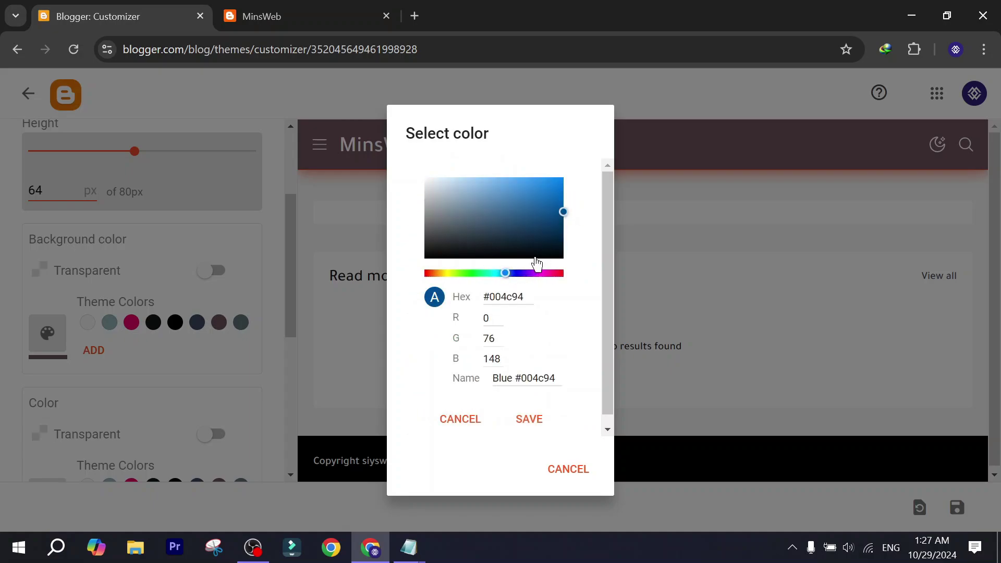
drag(506, 275, 525, 291)
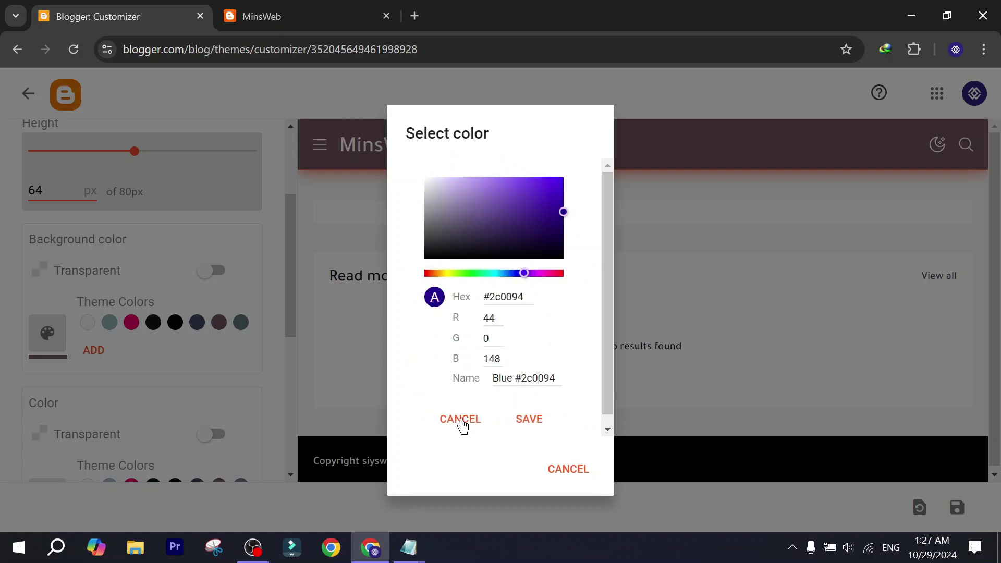
click(529, 420)
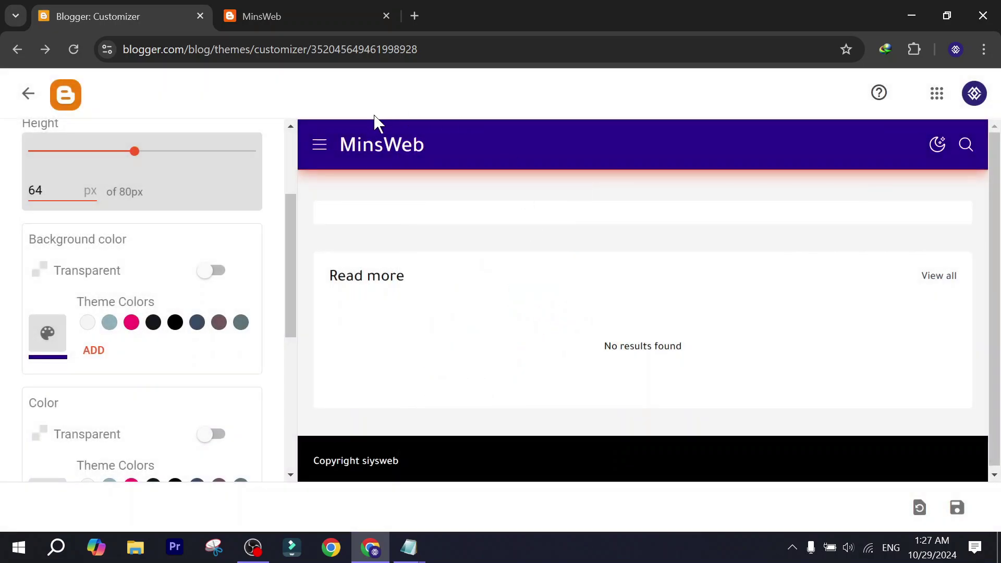
Save the customizer changes, exit to the Theme page and view the live MinsWeb purple header.
click(956, 507)
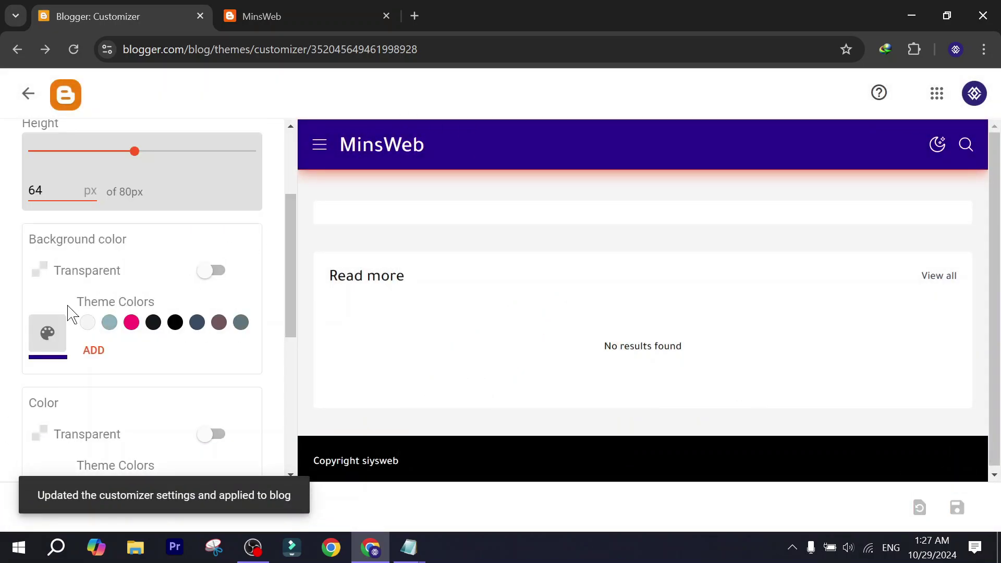
click(320, 12)
click(91, 101)
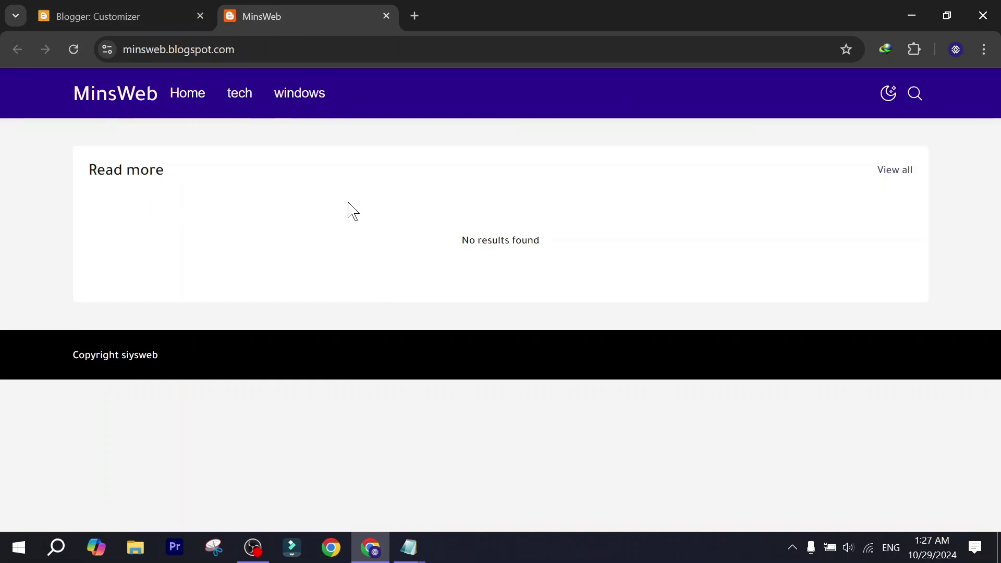
click(109, 11)
scroll(36, 256, up, 3)
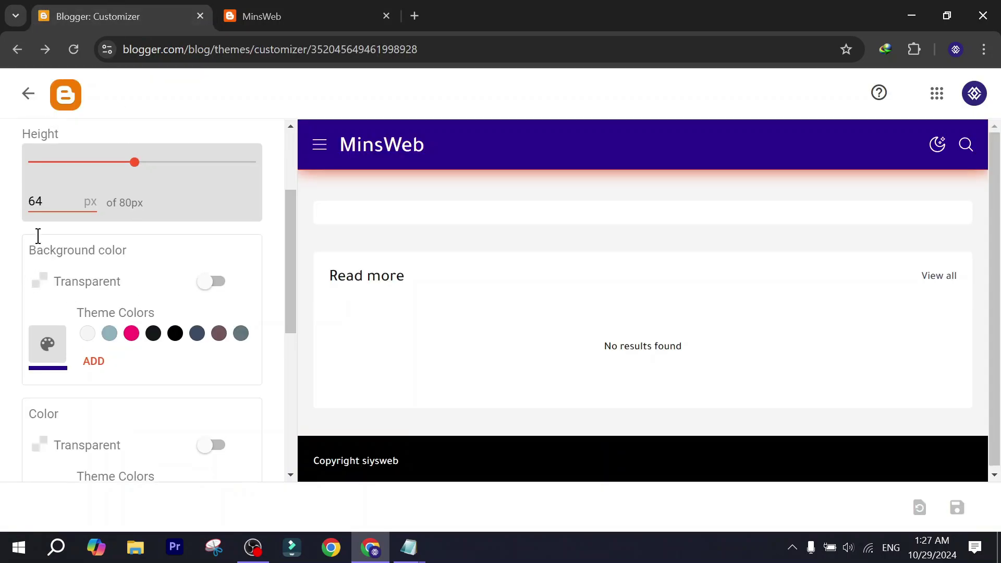
click(28, 94)
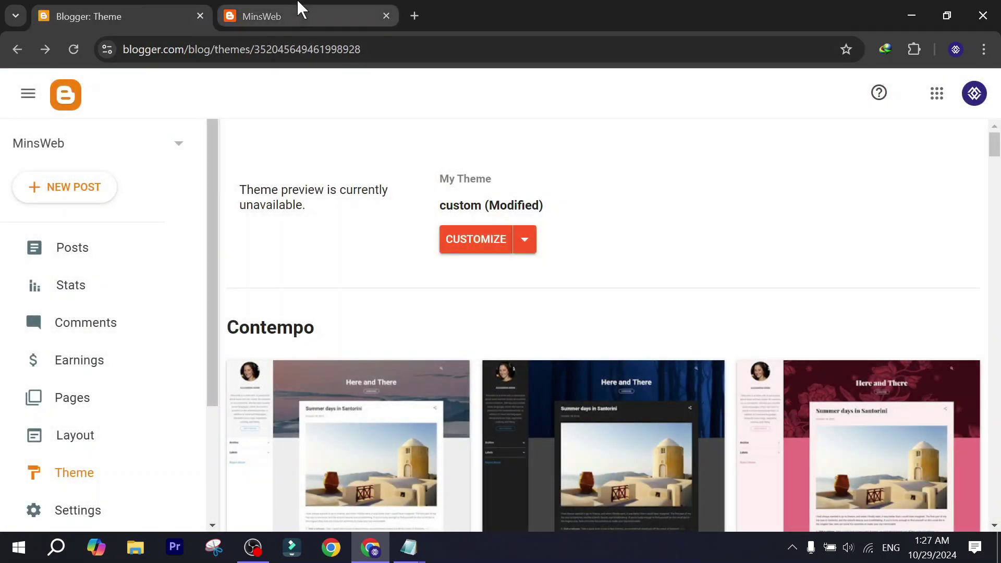
click(297, 11)
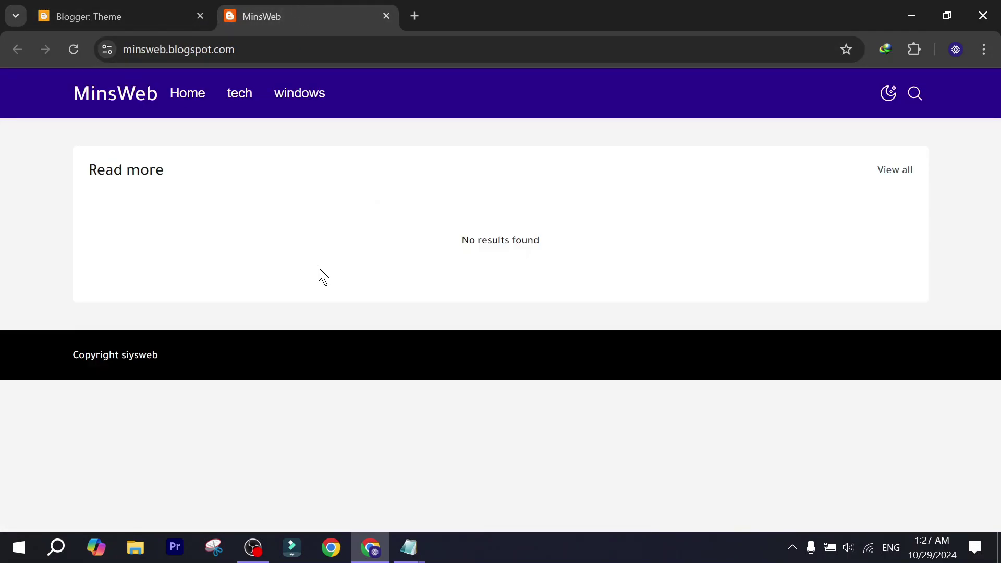